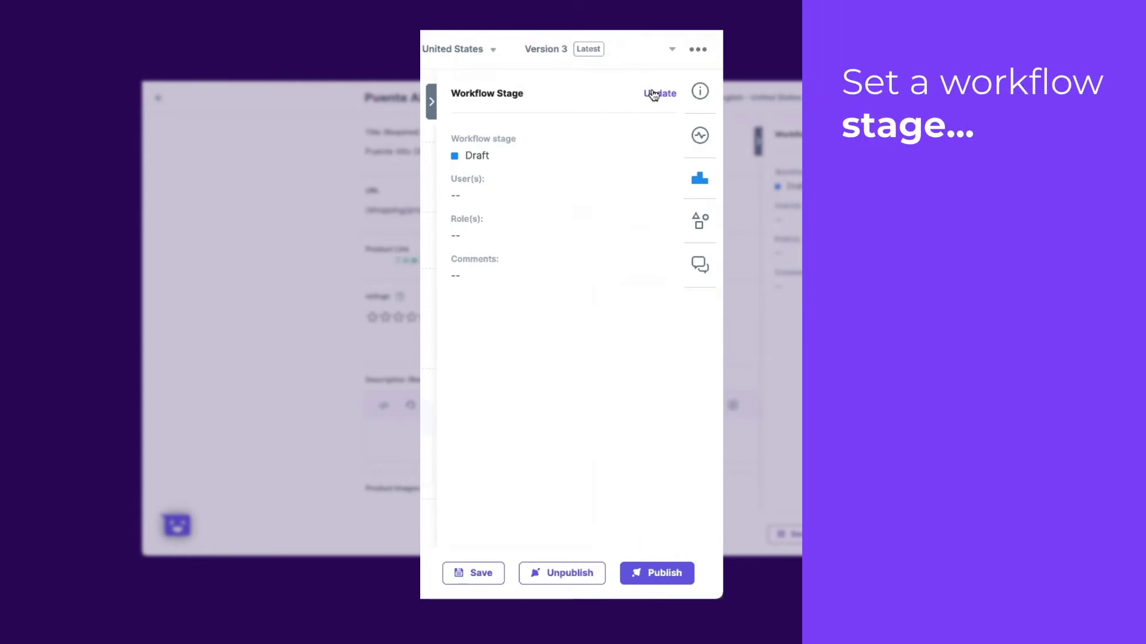
- Change the entry's workflow stage from Draft to Ready to Schedule in the Workflow Stage panel
click(660, 93)
click(553, 170)
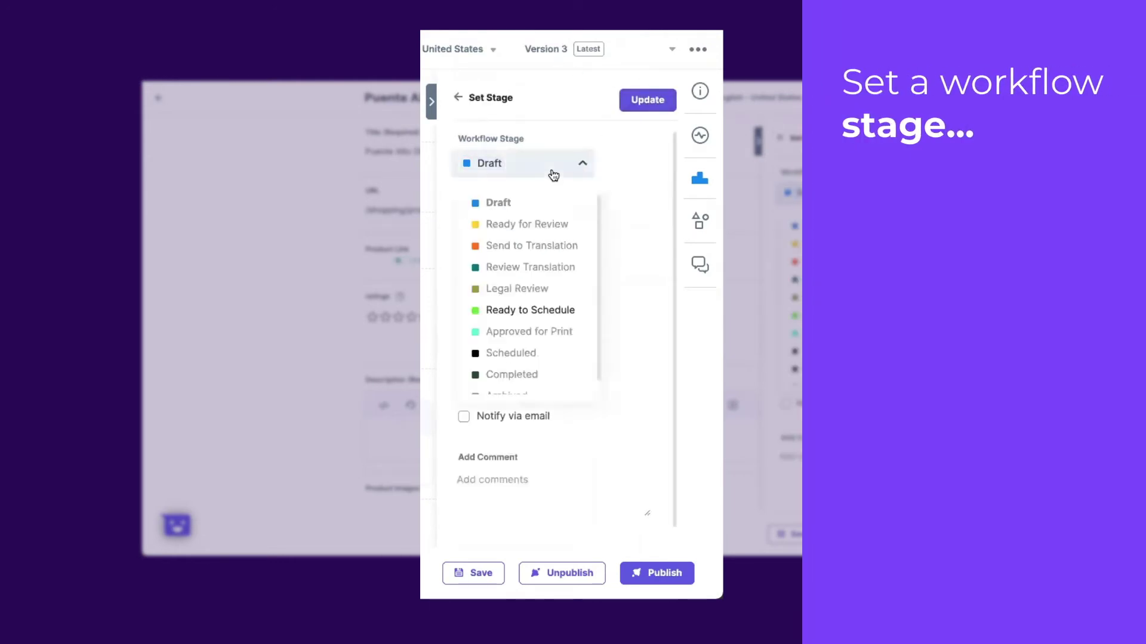
click(509, 311)
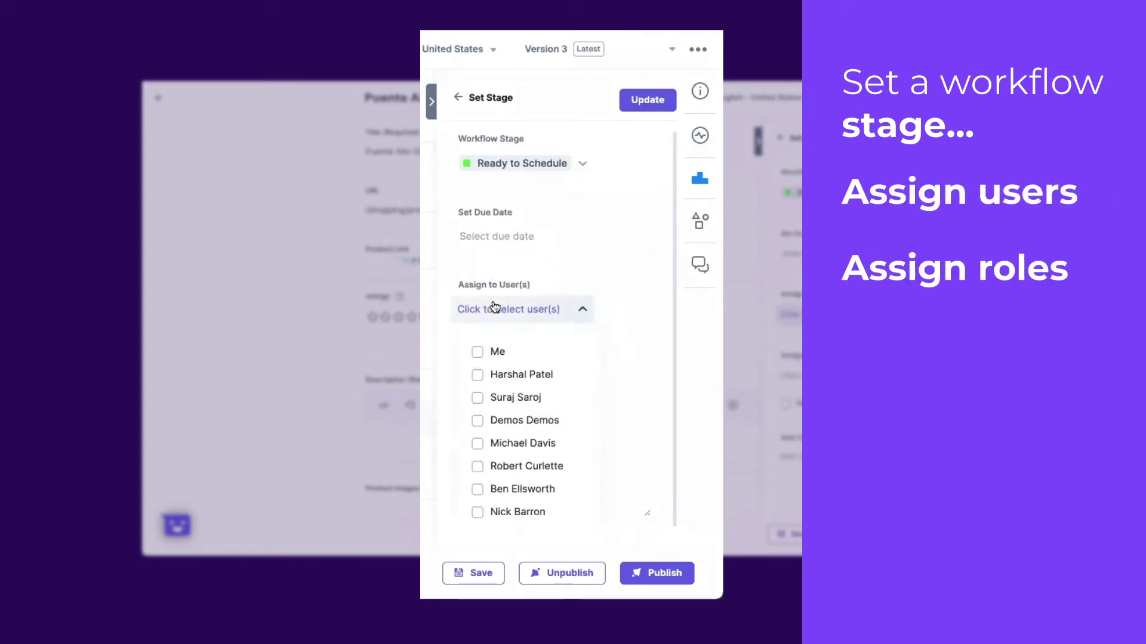
click(496, 309)
click(525, 443)
click(530, 381)
click(643, 406)
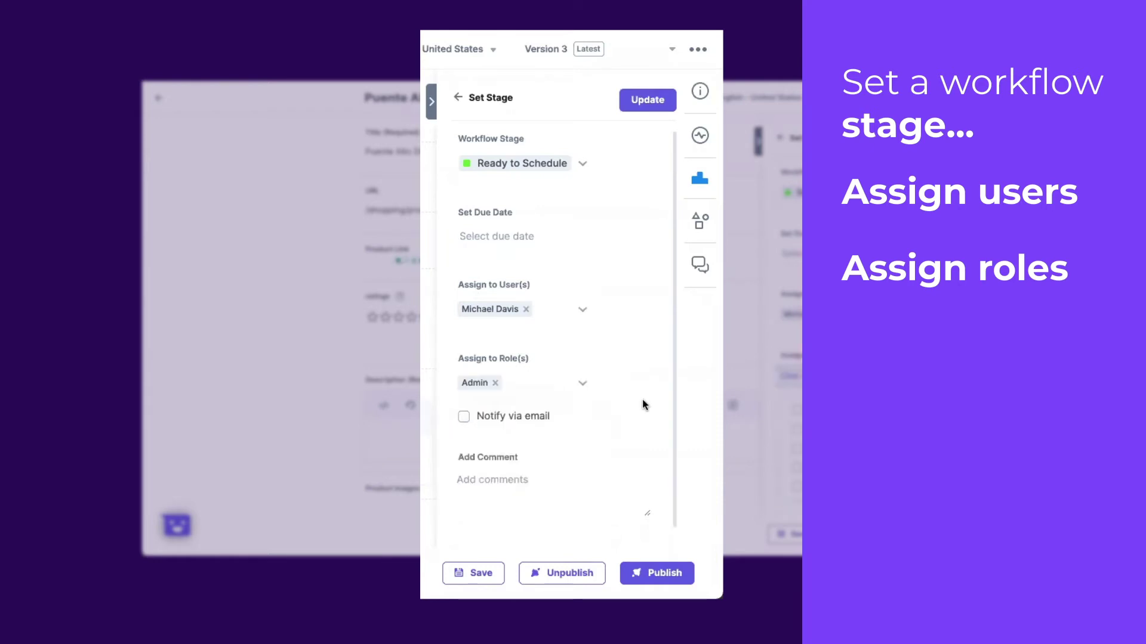
- Set the stage due date to 2021/01/18 and start a comment
click(486, 237)
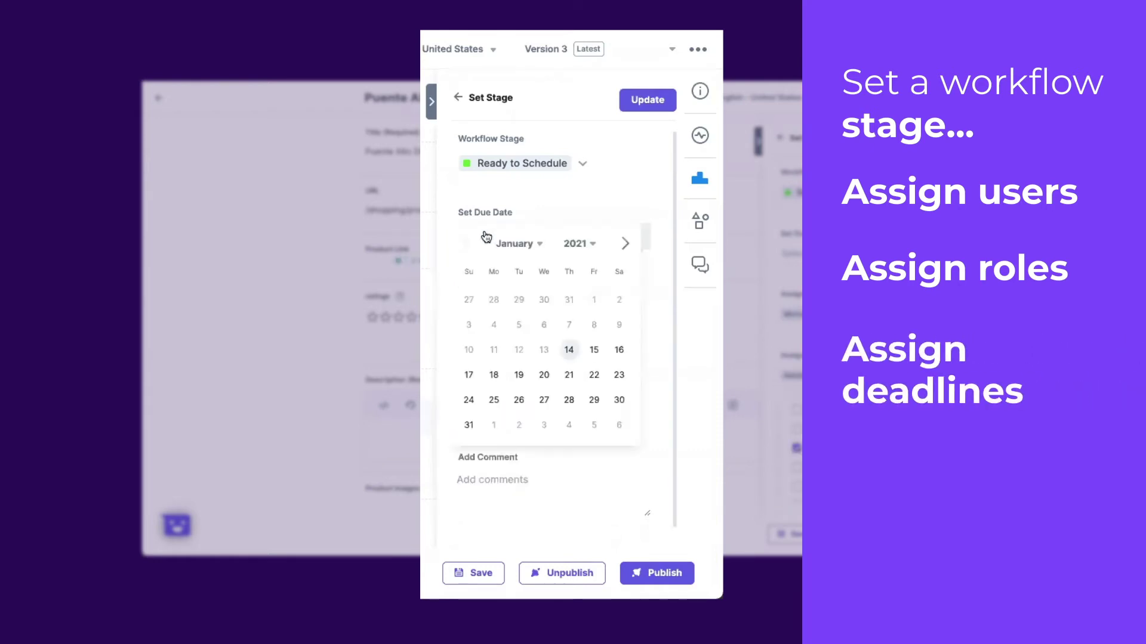
click(527, 381)
click(537, 484)
text(This is rea)
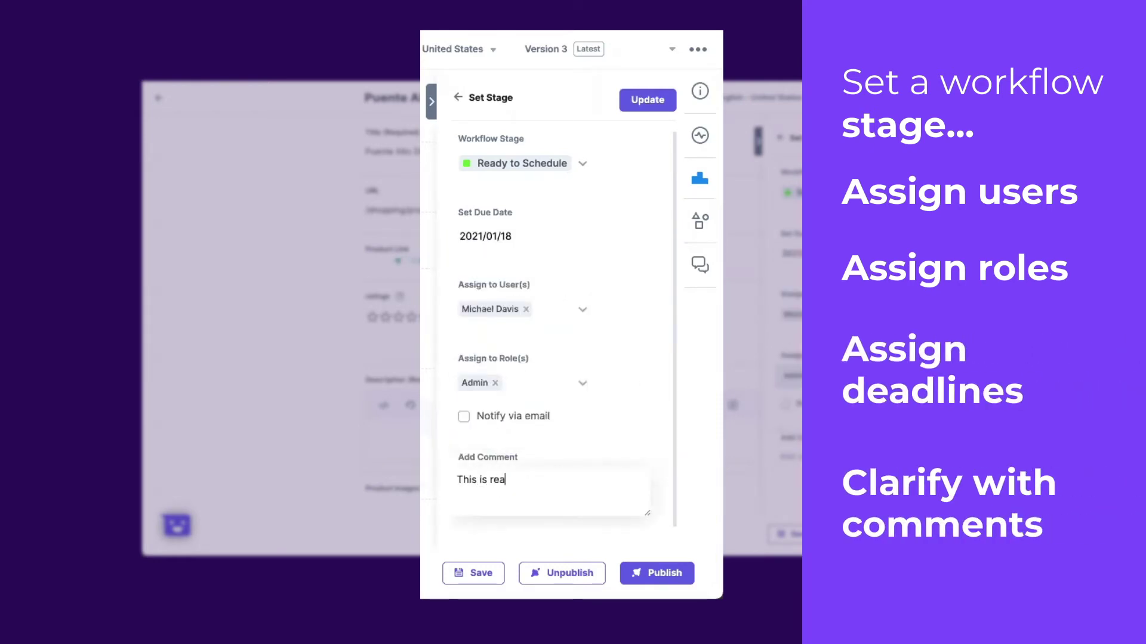